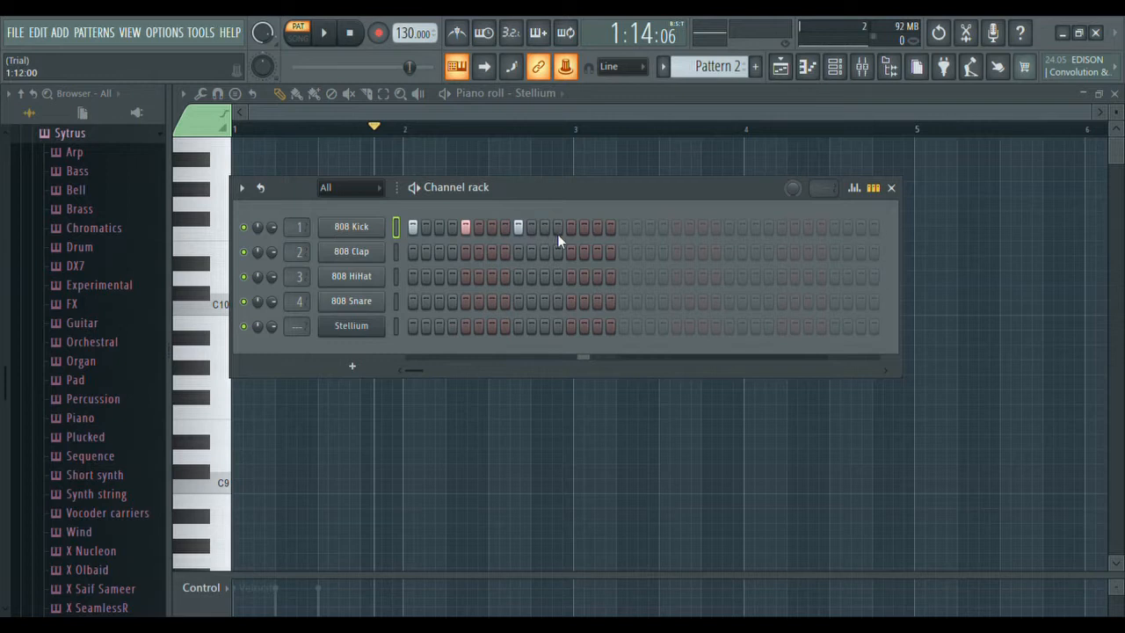
- Add an 808 Kick hit on step 13, play the pattern briefly and pause it
left_click(571, 228)
left_click(325, 36)
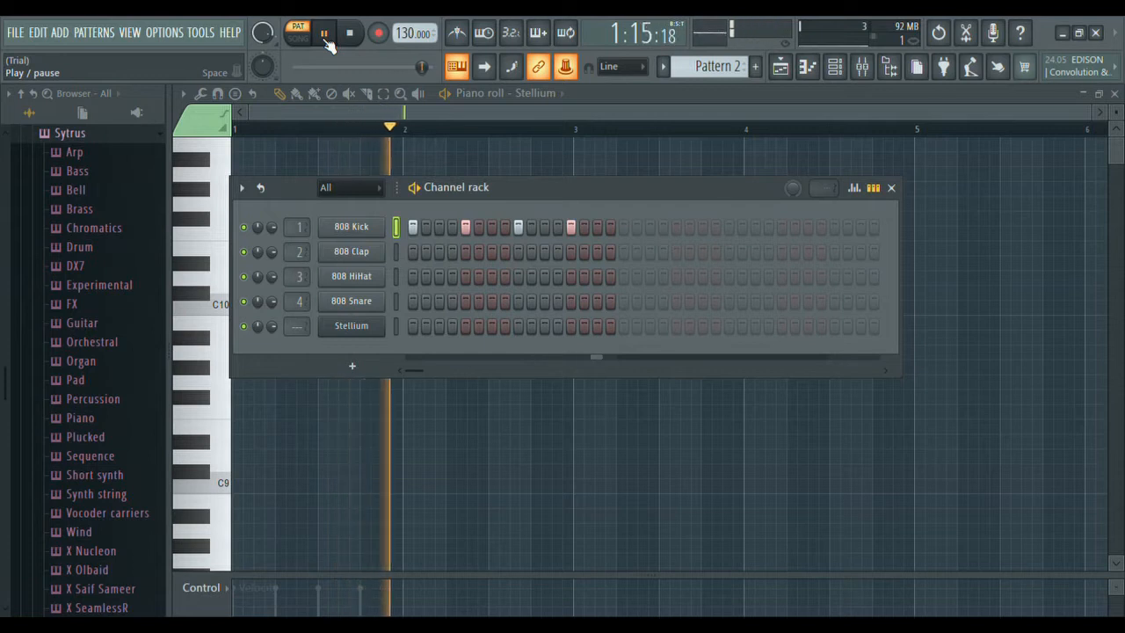
left_click(325, 35)
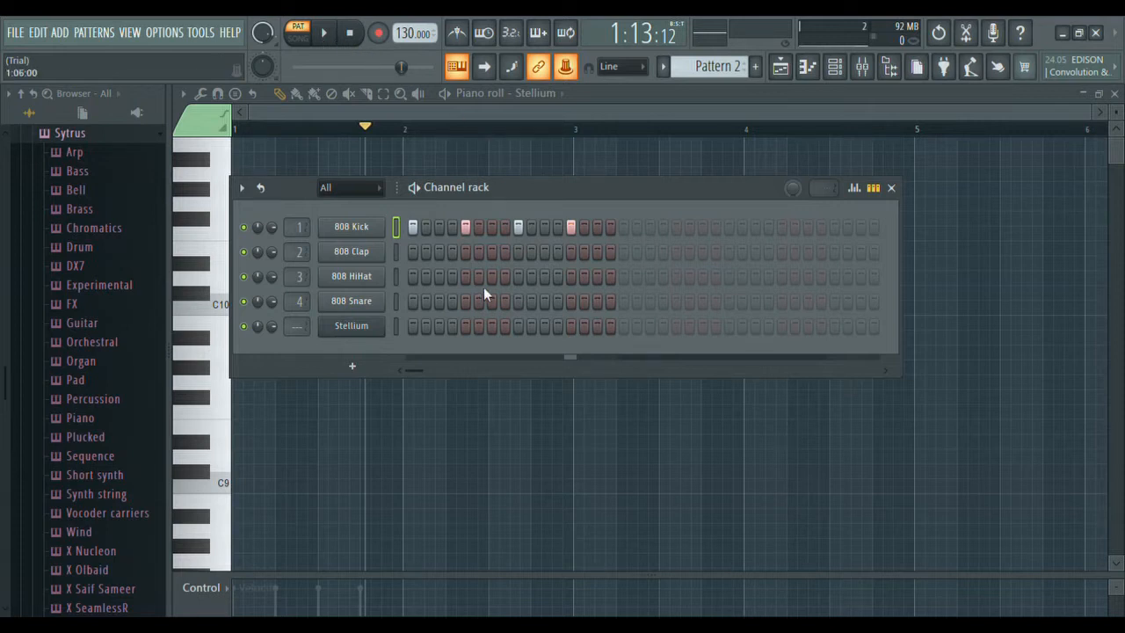
- Add 808 Clap hits on steps 5 and 13, and 808 HiHat hits on steps 3, 7, 11 and 15
left_click(464, 253)
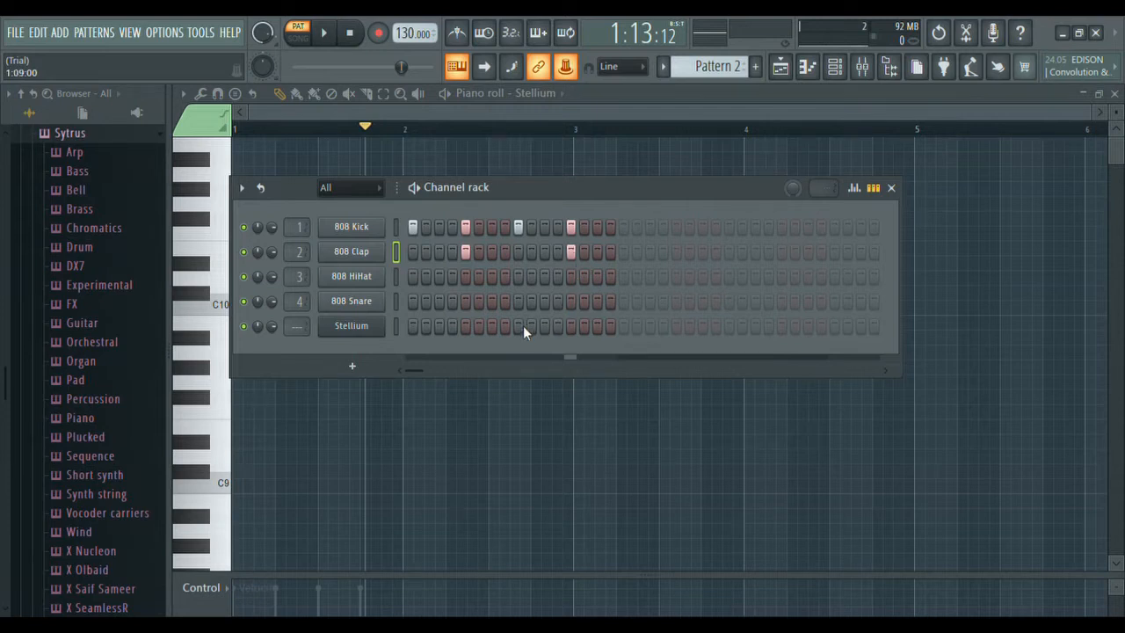
left_click(439, 276)
left_click(492, 278)
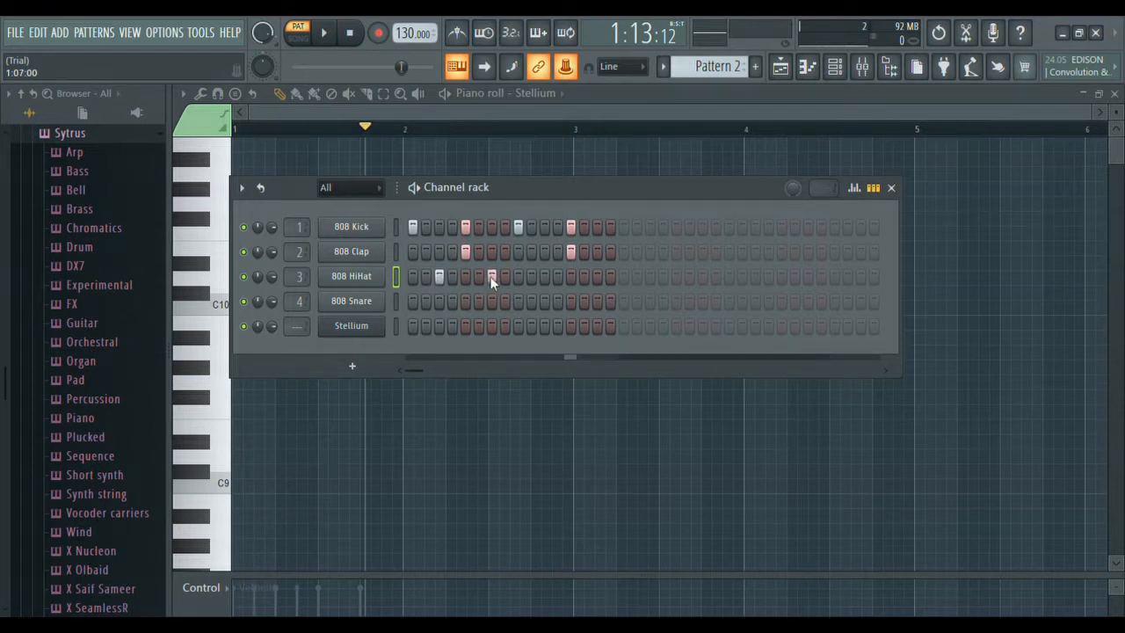
left_click(544, 276)
left_click(596, 278)
- Play the drum pattern, switch between song and pattern mode to compare them, and pause playback in pattern mode
left_click(323, 33)
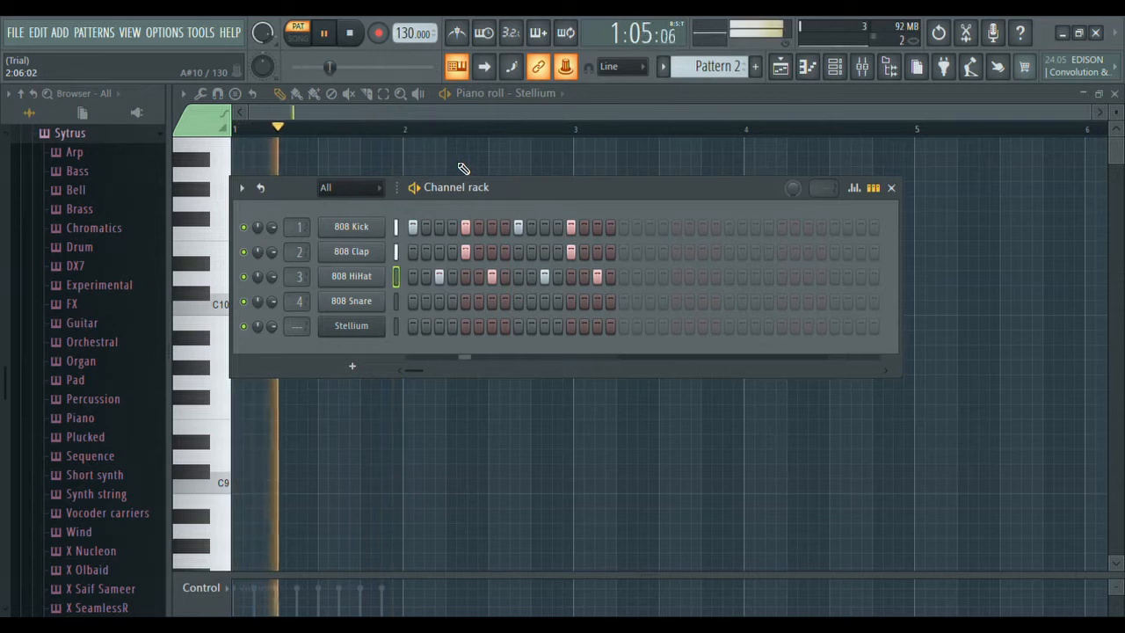
left_click(298, 37)
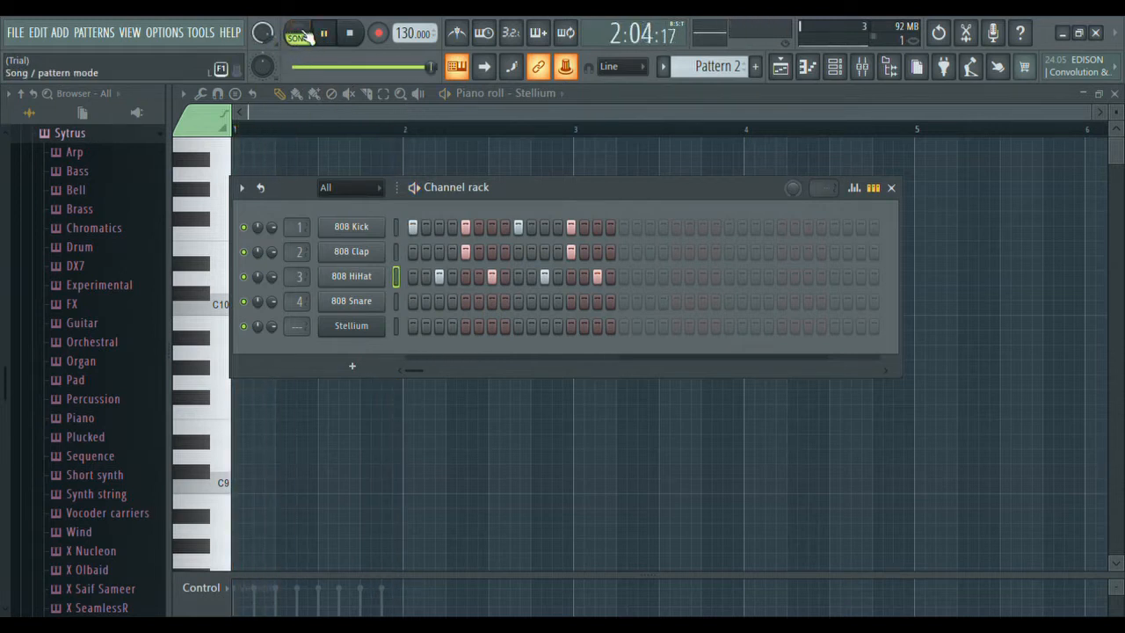
left_click(299, 38)
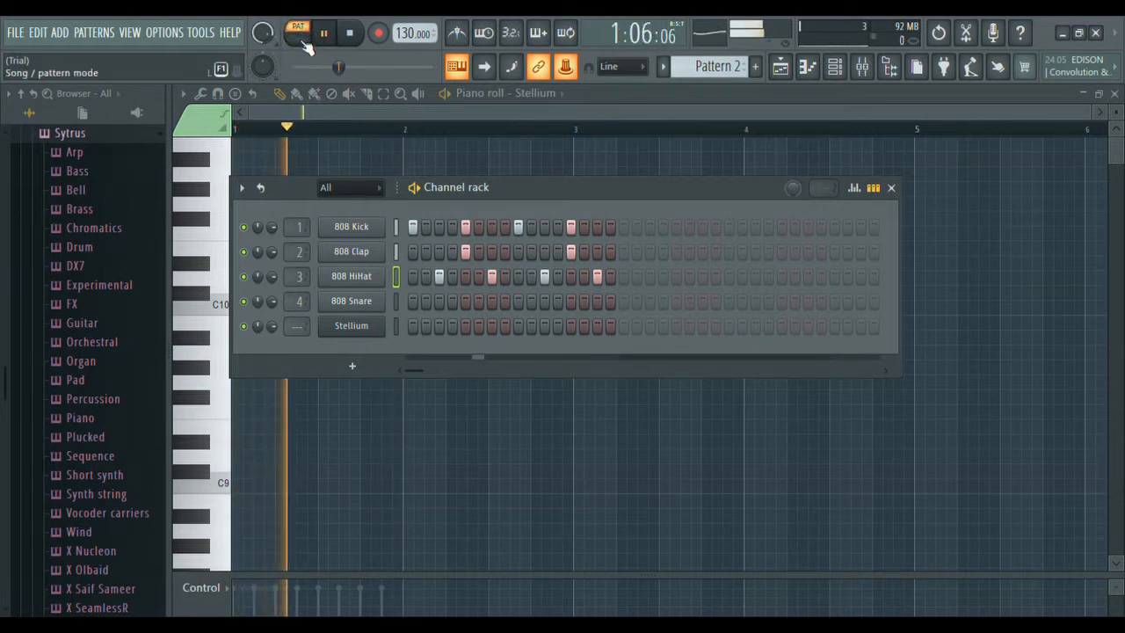
left_click(299, 39)
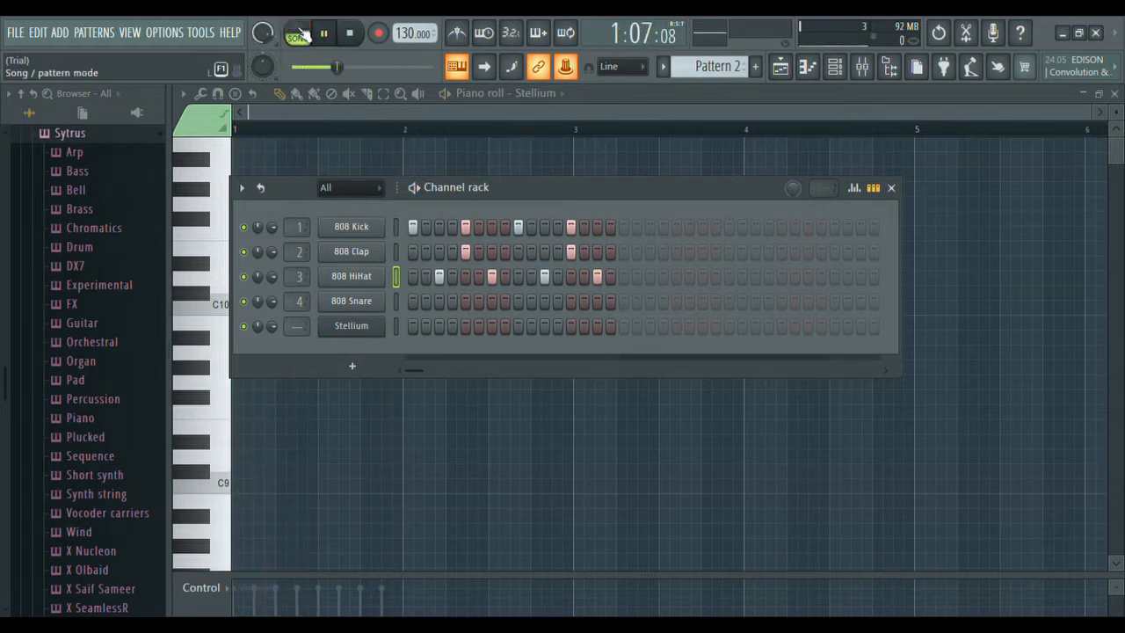
left_click(300, 37)
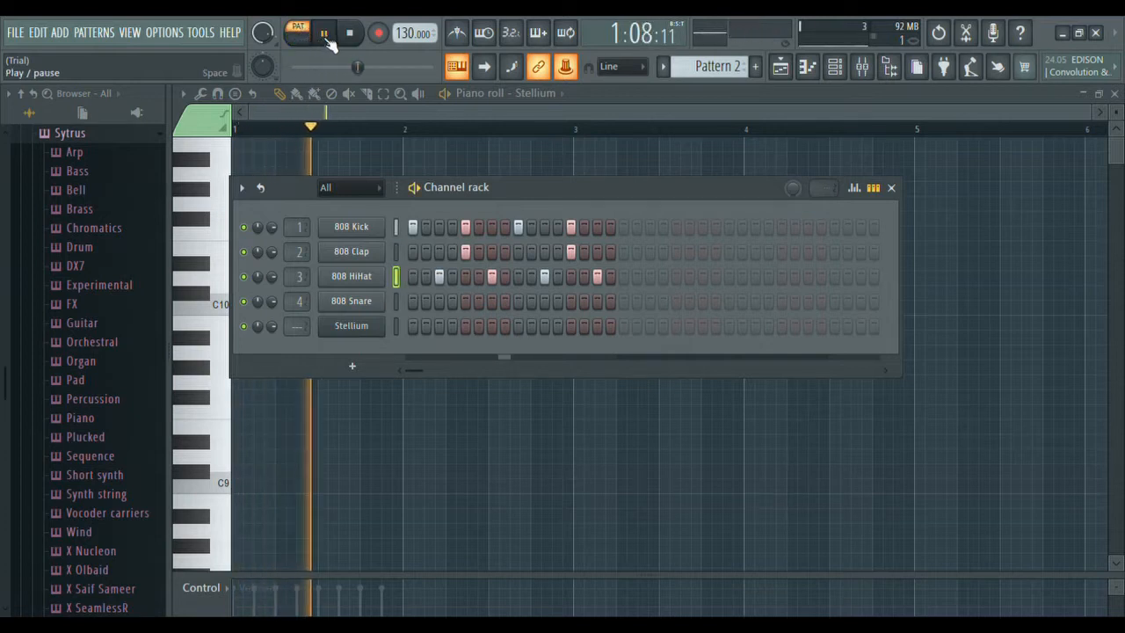
left_click(322, 34)
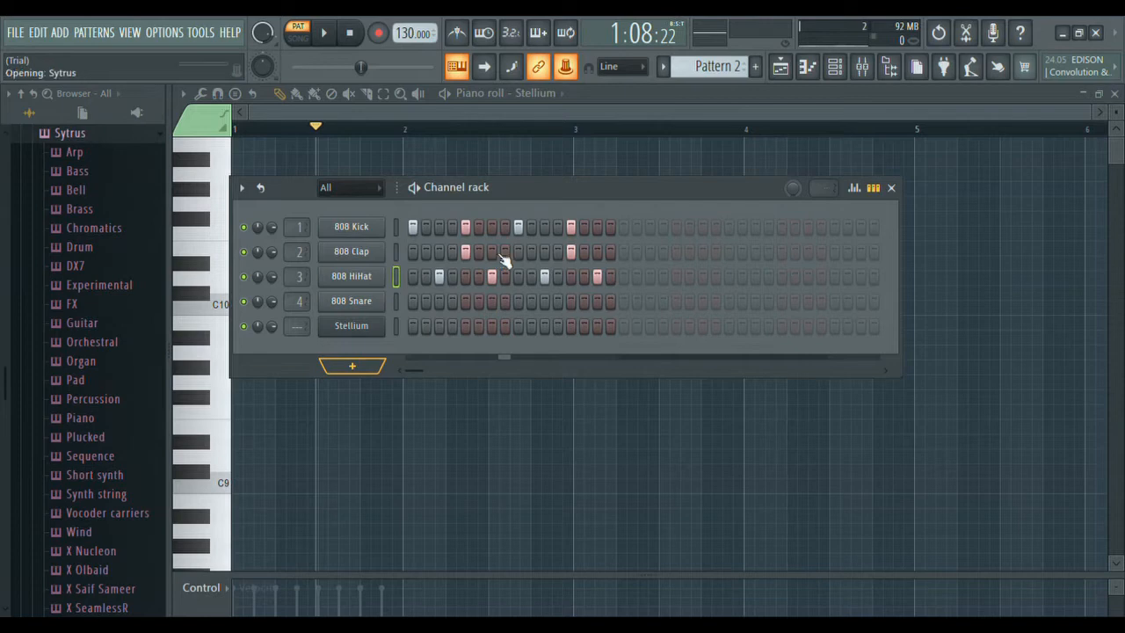
- Reposition the Sytrus window so the channel names stay uncovered, and audition several notes on its keyboard
left_click_drag(645, 303, 732, 119)
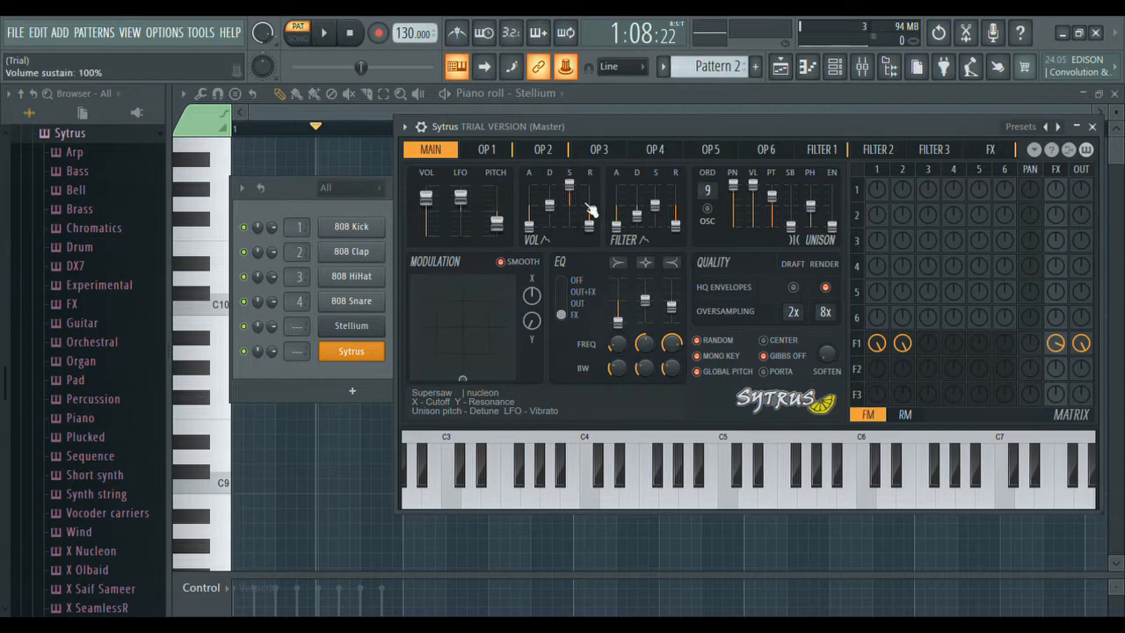
left_click(648, 502)
left_click(712, 498)
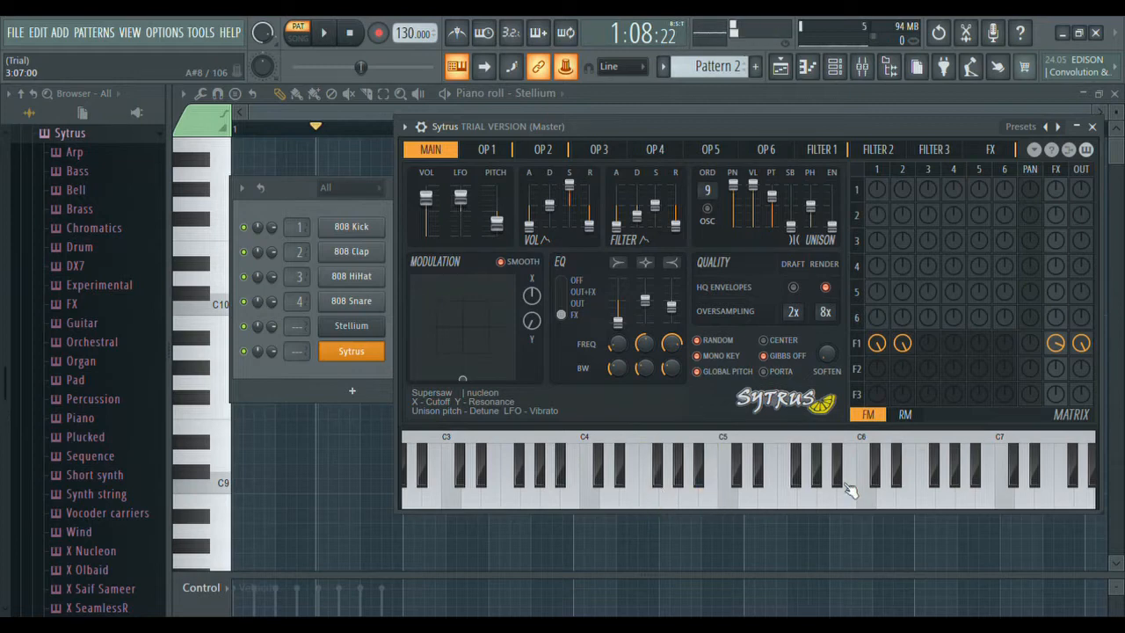
left_click(810, 502)
left_click(789, 499)
left_click(807, 501)
left_click(506, 496)
left_click(729, 498)
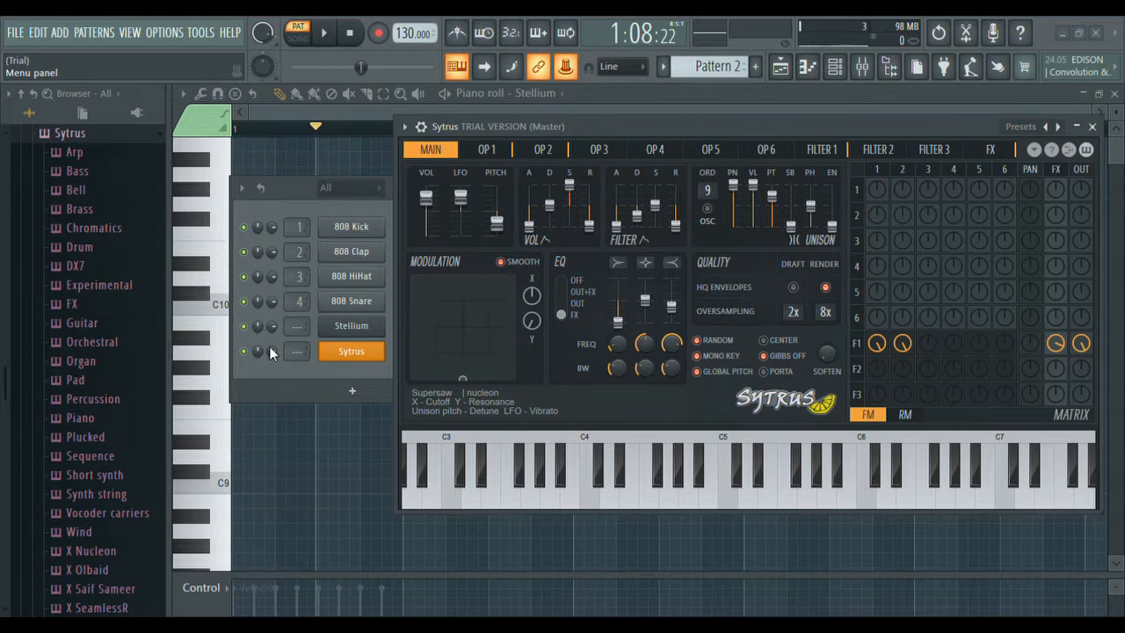
- Close the Sytrus window and open the piano roll for the Sytrus channel
key("ctrl+s")
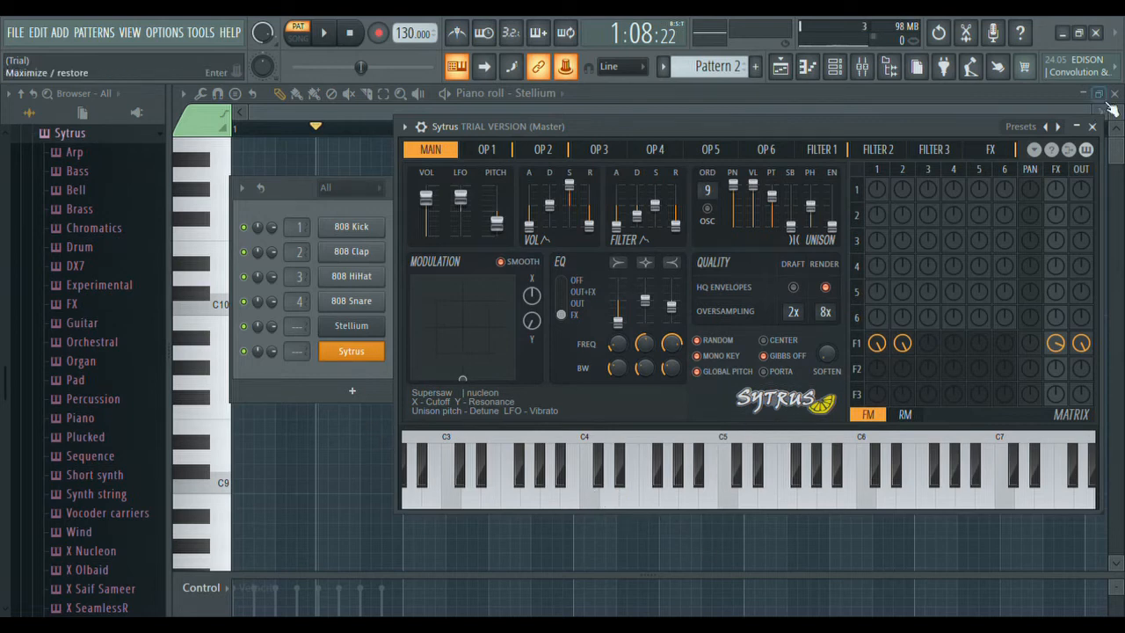
left_click_drag(854, 122, 729, 163)
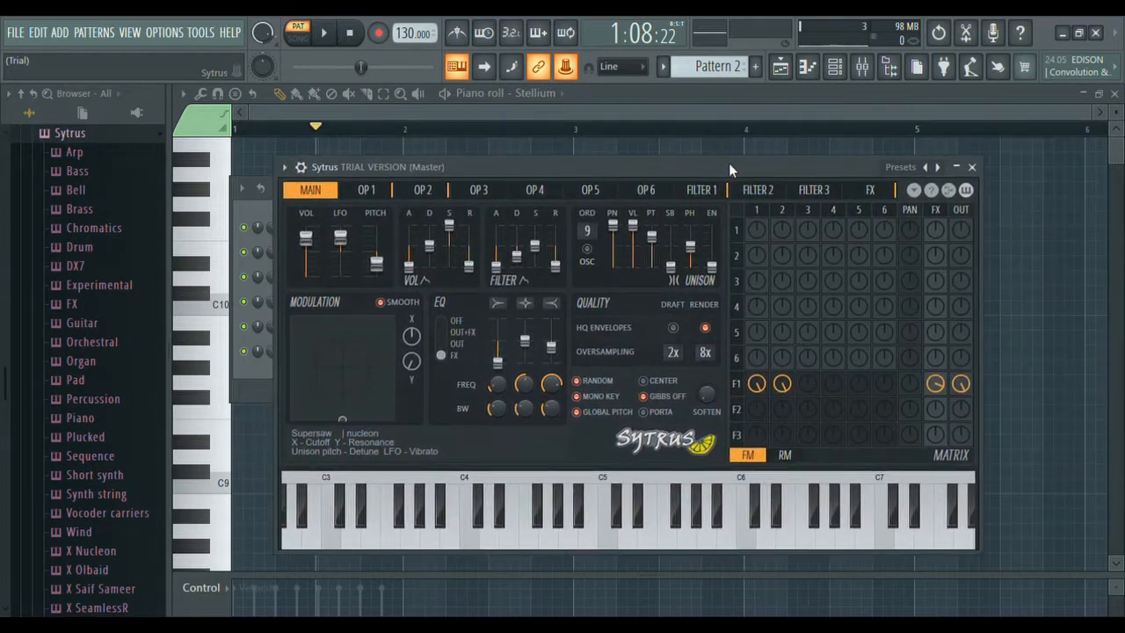
left_click(972, 167)
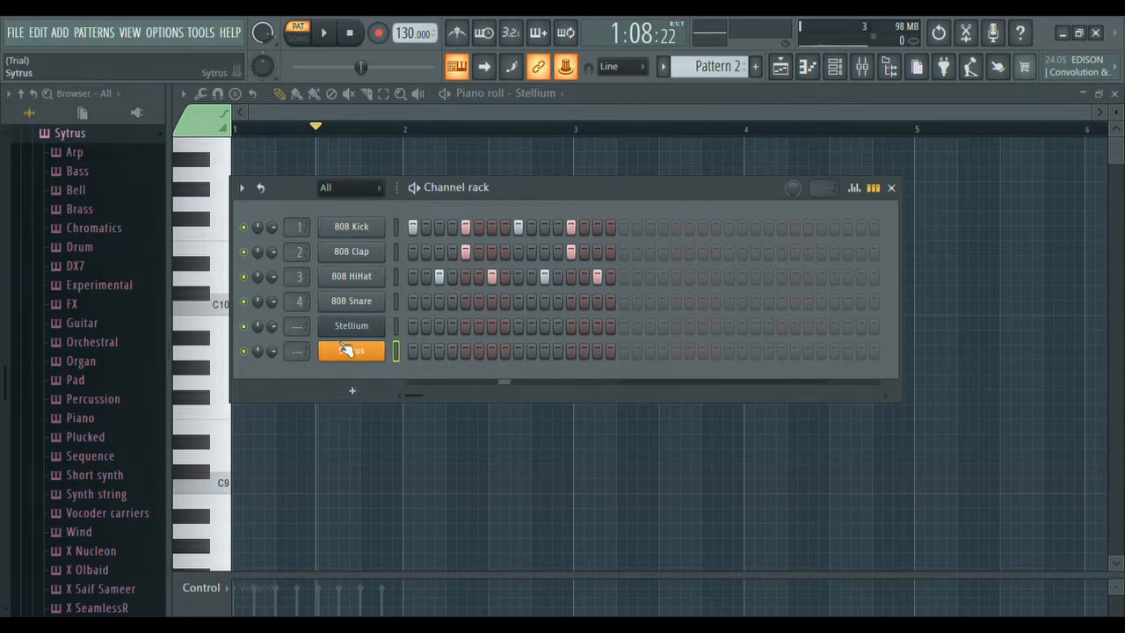
key("F7")
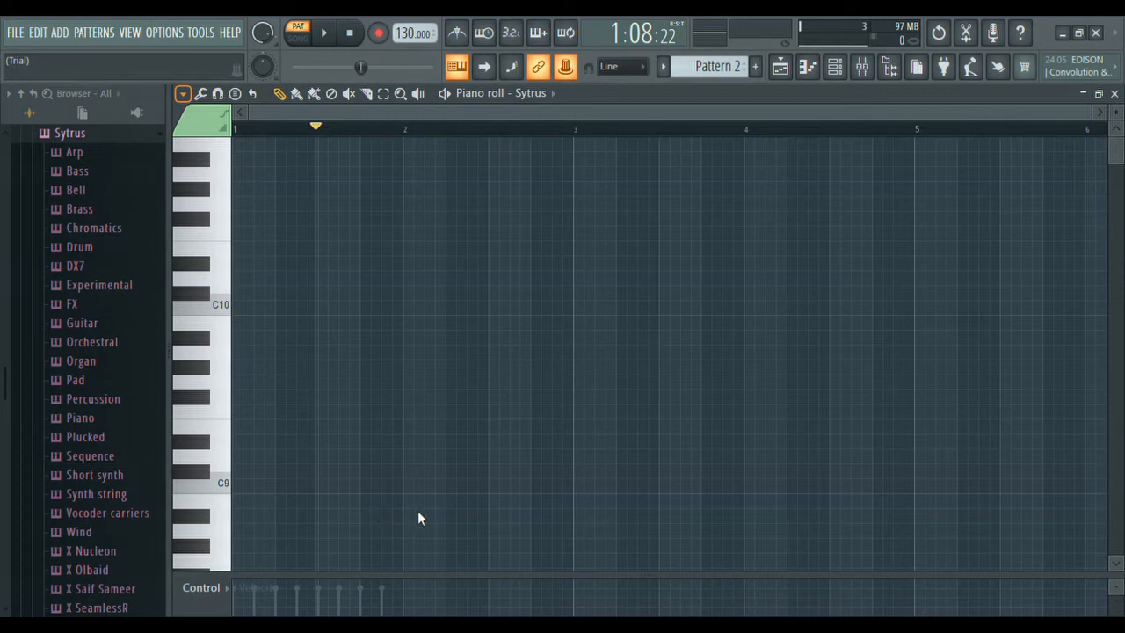
left_click(468, 539)
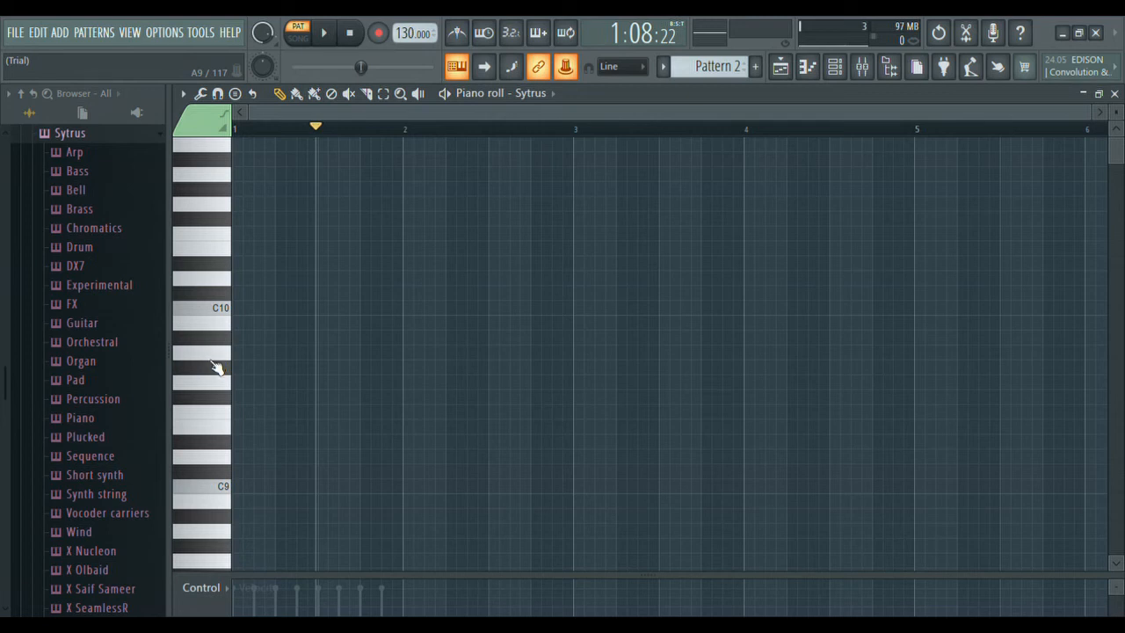
- Audition various high notes on the piano roll's keyboard, in the octaves around C9 and C10
left_click(222, 328)
left_click(220, 244)
left_click(221, 242)
left_click(221, 400)
left_click(224, 352)
left_click(220, 499)
left_click(214, 463)
- Draw one-step B9 notes on steps 3, 4, 6, 7 and 11 for Sytrus, and play them with the drums
left_click_drag(242, 325, 308, 332)
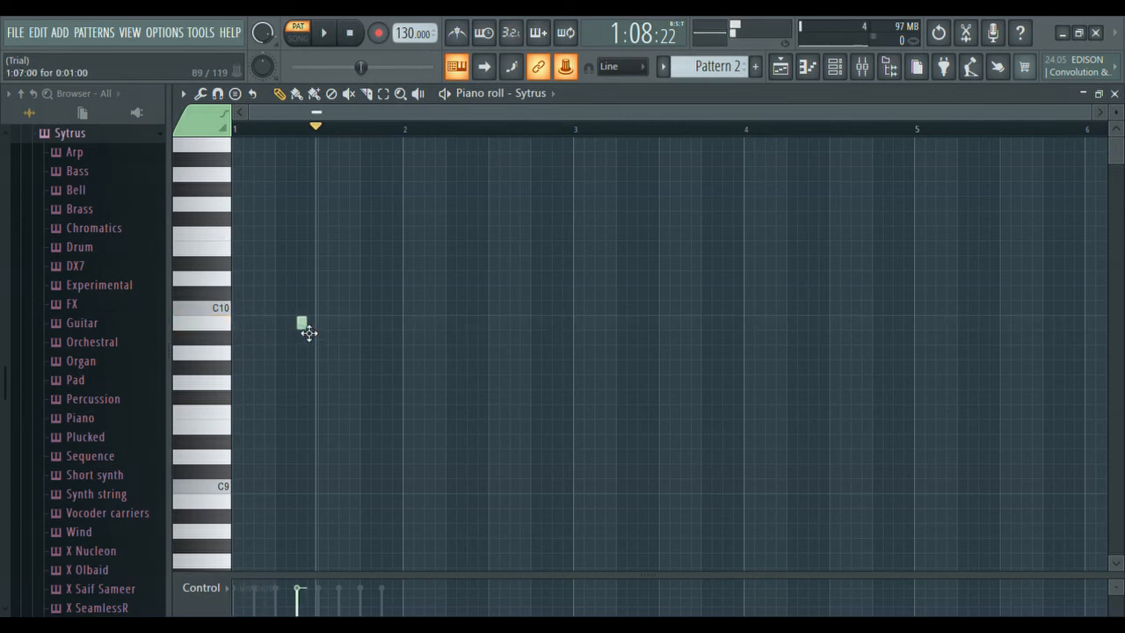
left_click(260, 325)
left_click(269, 324)
left_click(291, 324)
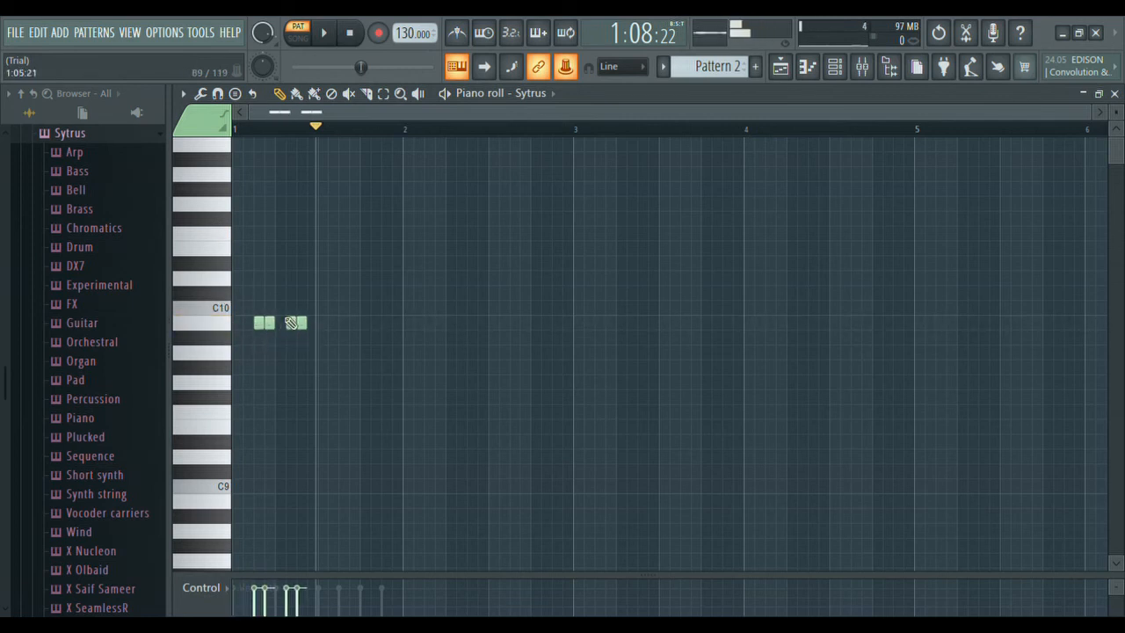
left_click(326, 35)
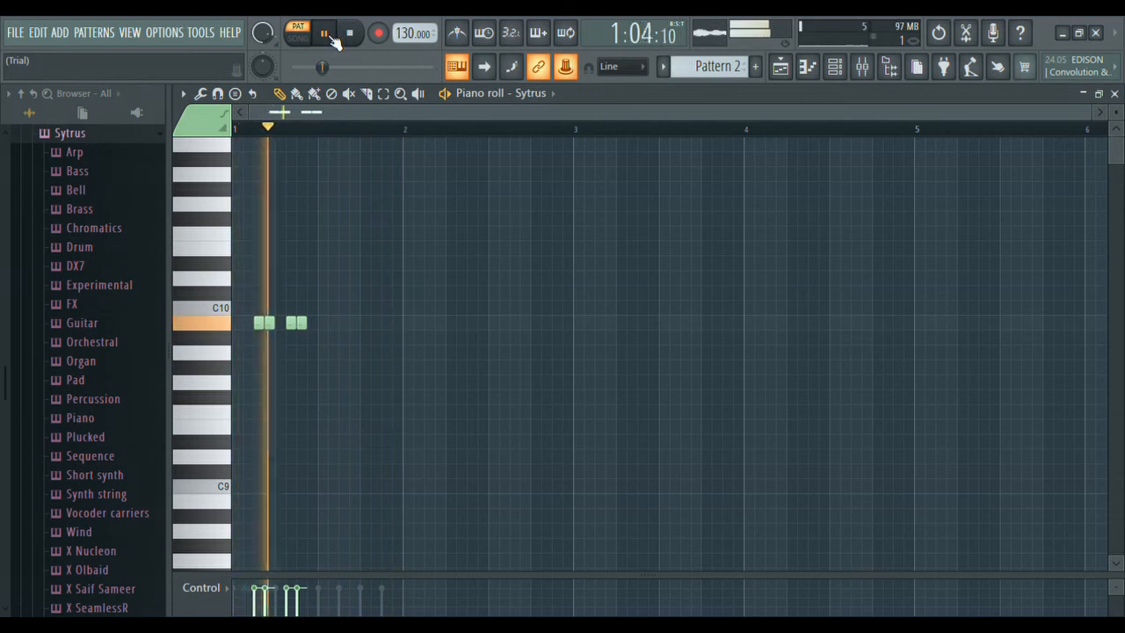
left_click(345, 324)
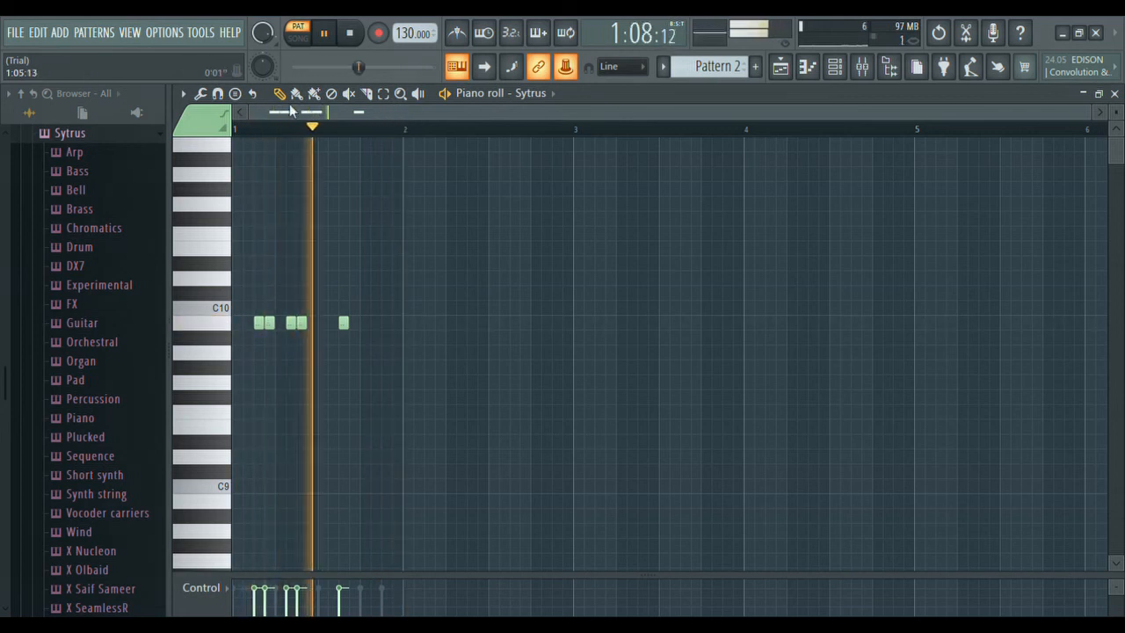
left_click(324, 33)
- Place one-step D5 notes for Sytrus on steps 6 and 11 while the pattern plays
scroll(322, 373, "down", 8)
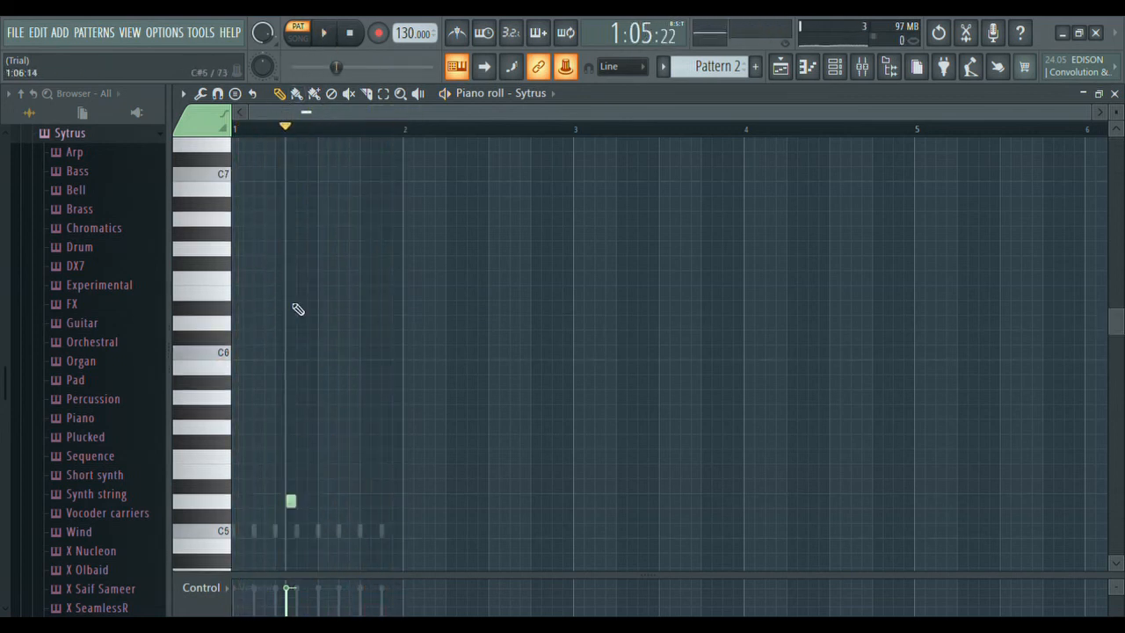
left_click(323, 33)
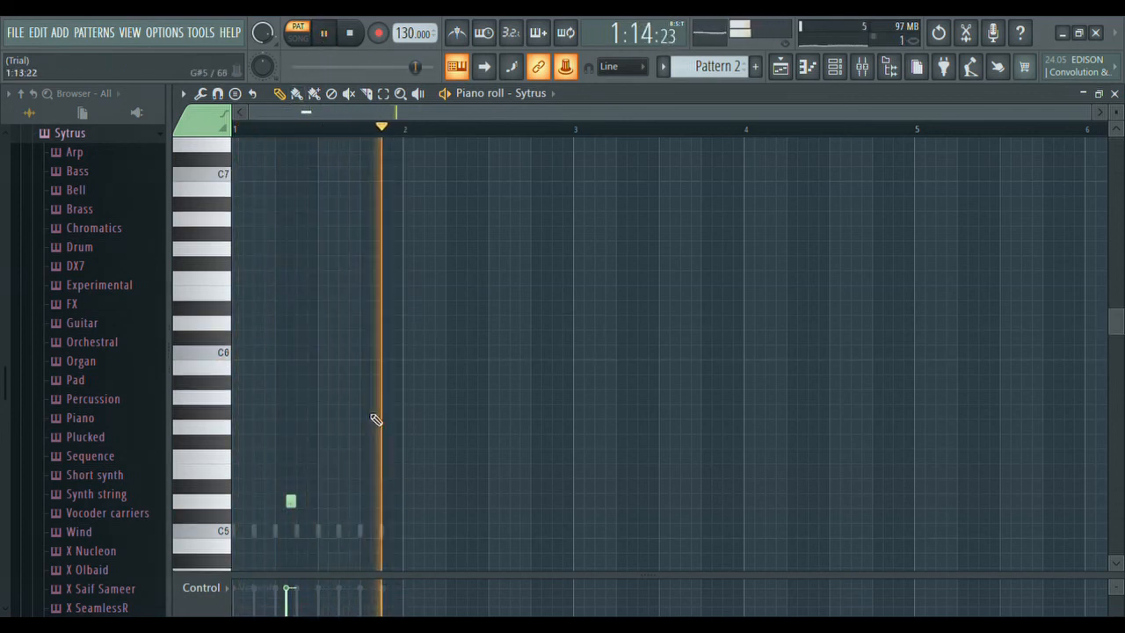
scroll(369, 404, "down", 3)
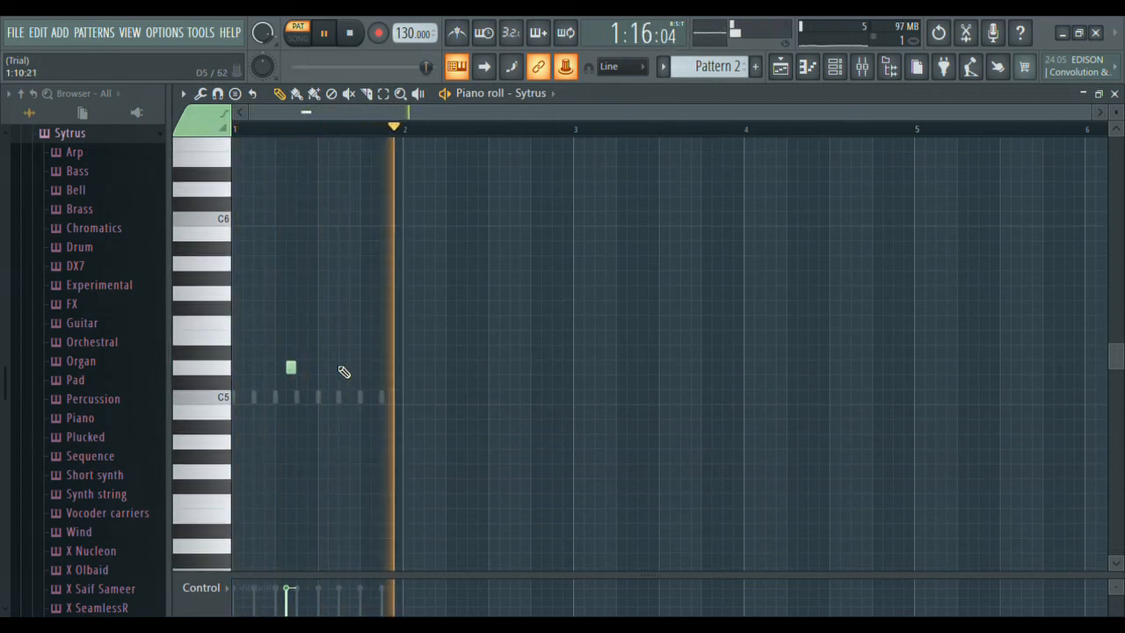
left_click(344, 368)
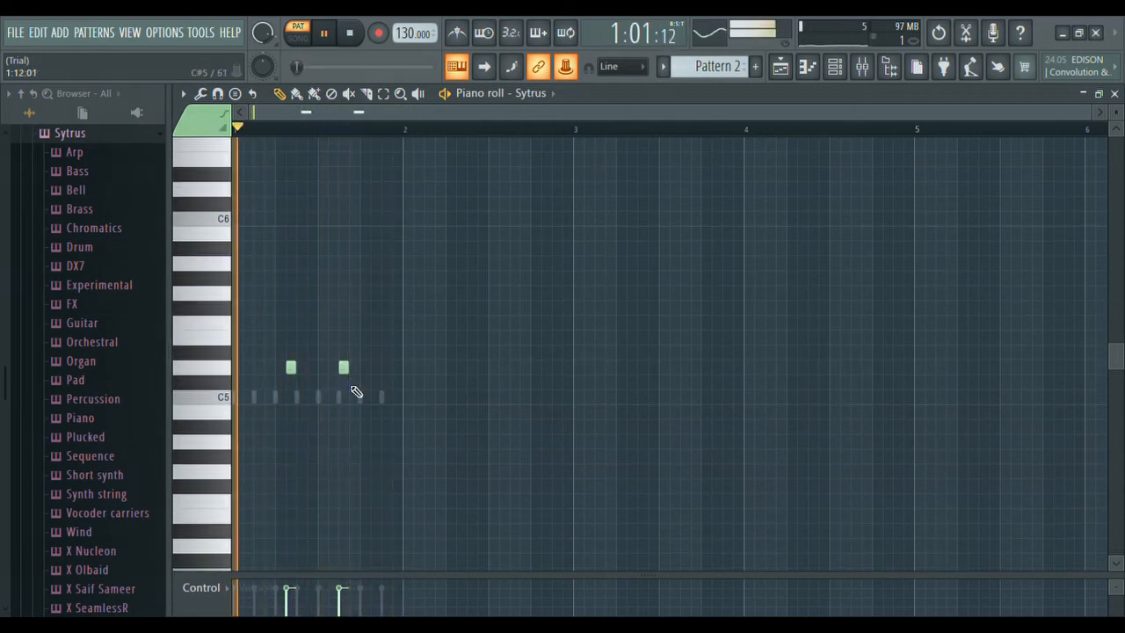
- Add one-step F#4 notes for Sytrus on steps 4, 8 and 15 of the first bar
left_click(269, 486)
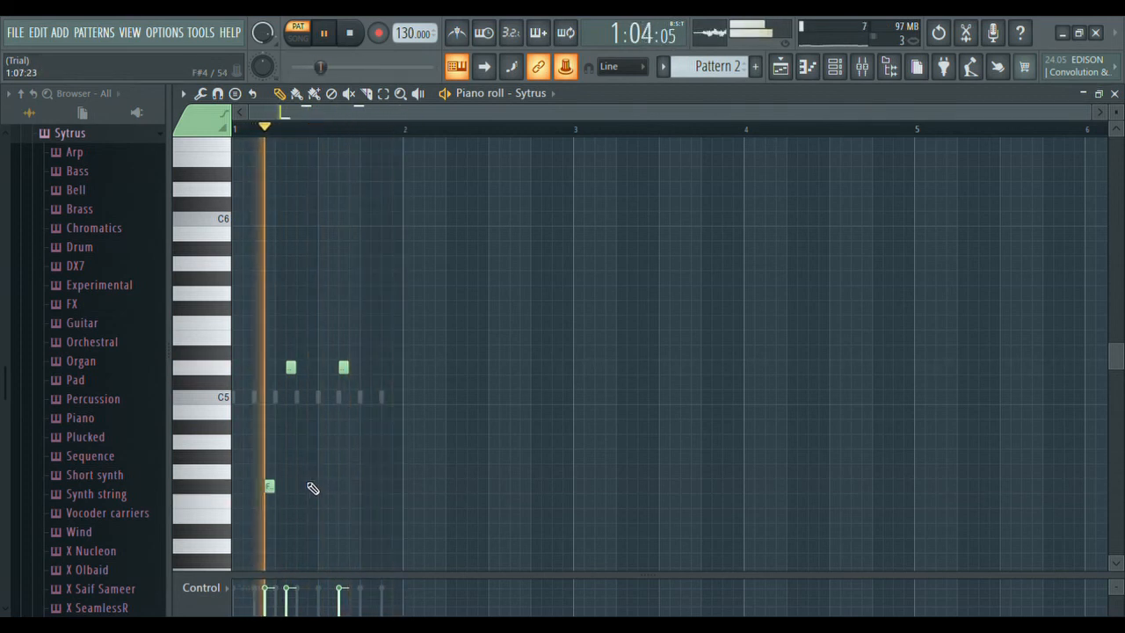
left_click(312, 486)
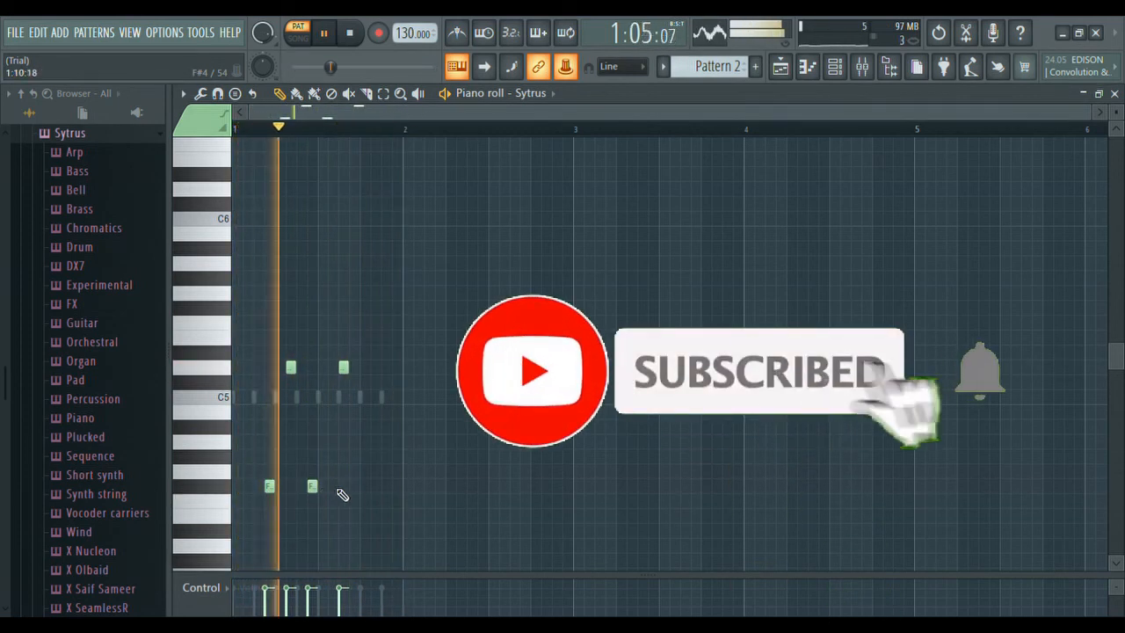
left_click(387, 486)
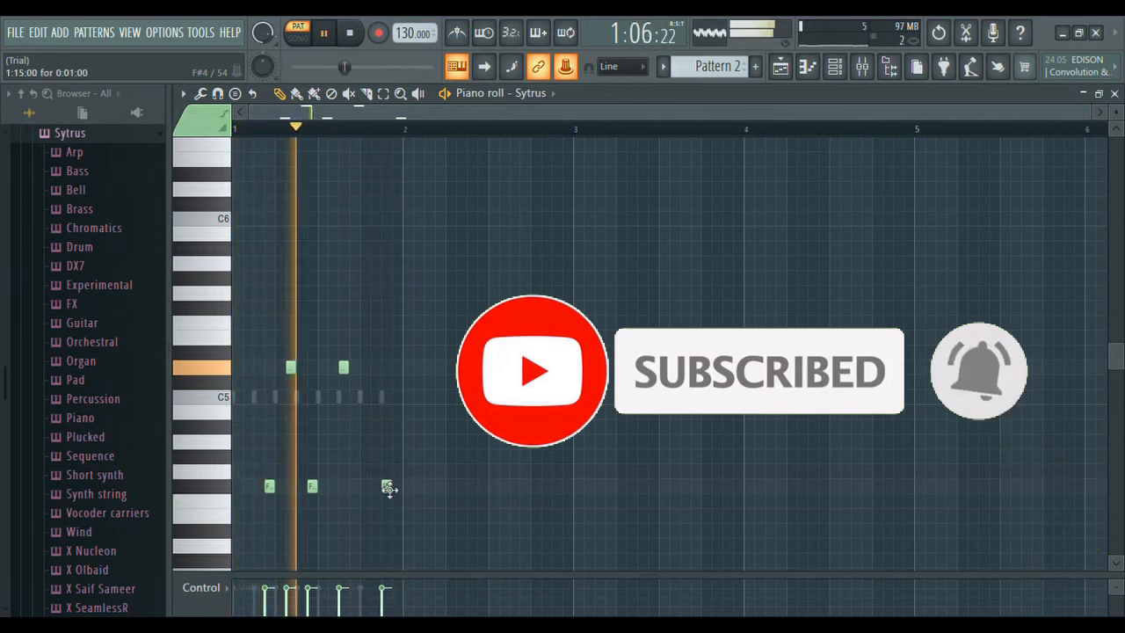